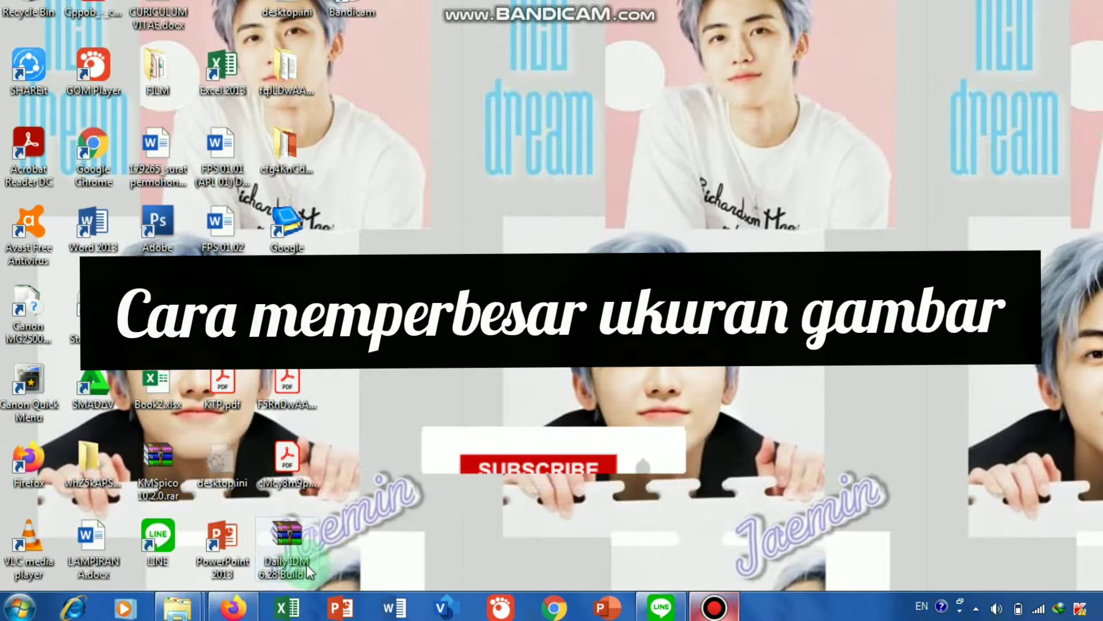
Switch to Firefox, search Google for "bigjpg" and open the bigjpg.com result.
{"action": "mouse_move", "coordinate": [238, 606]}
{"action": "left_click", "coordinate": [239, 538]}
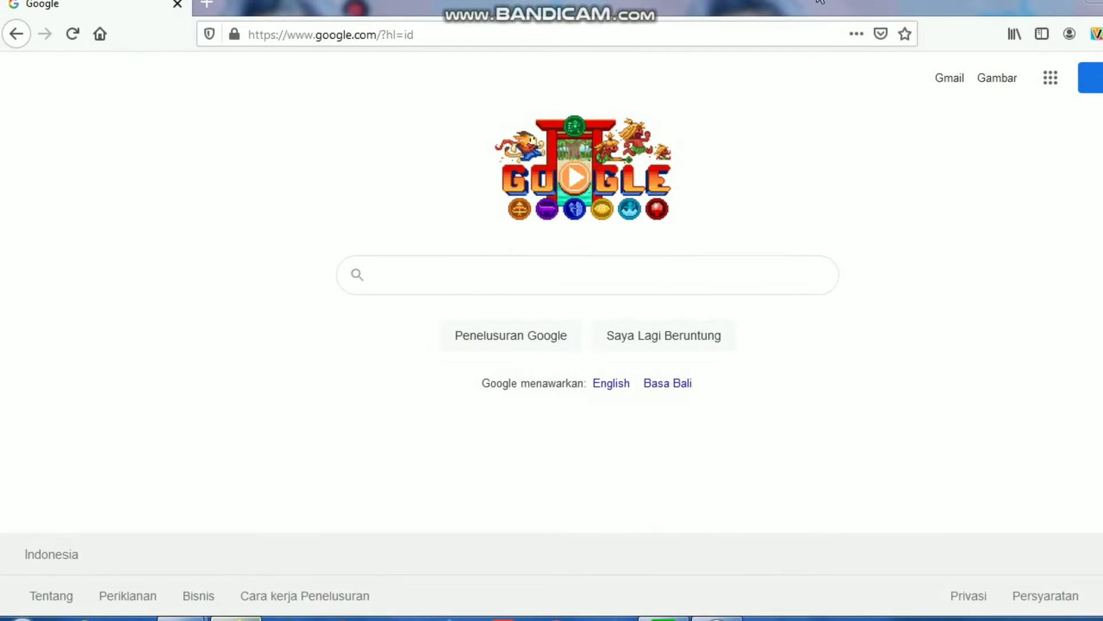
{"action": "left_click", "coordinate": [567, 262]}
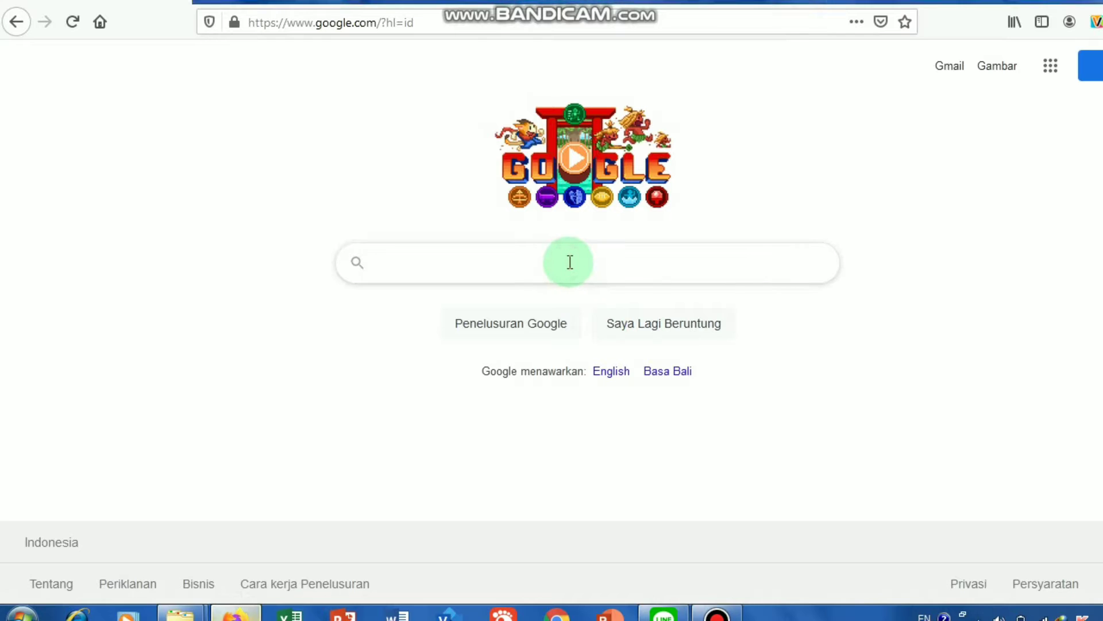
{"action": "type", "text": "big"}
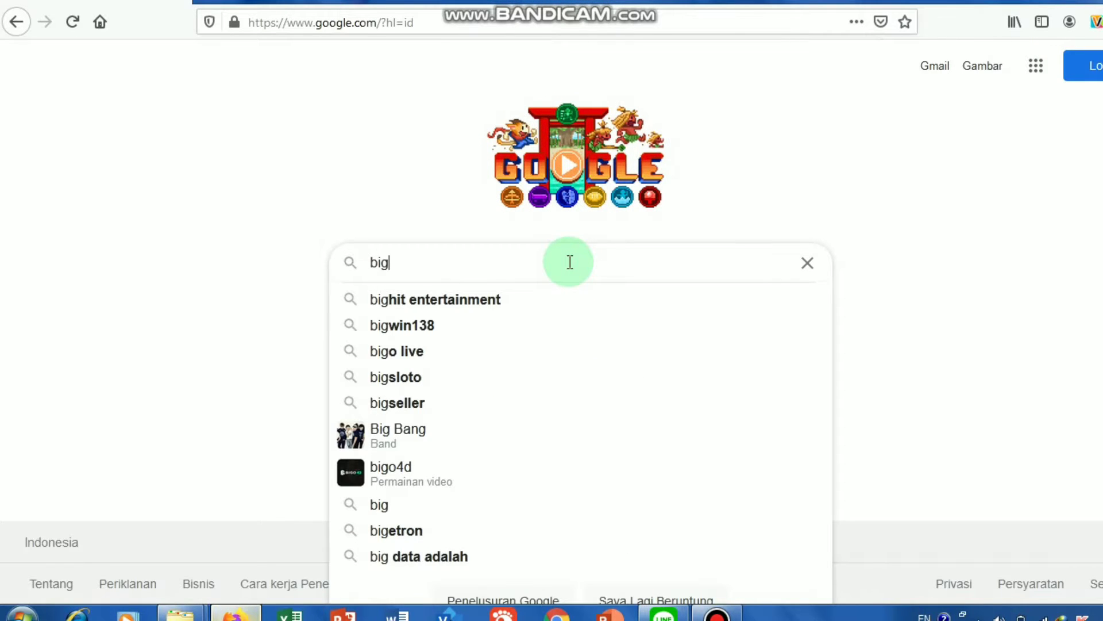
{"action": "type", "text": "jpg"}
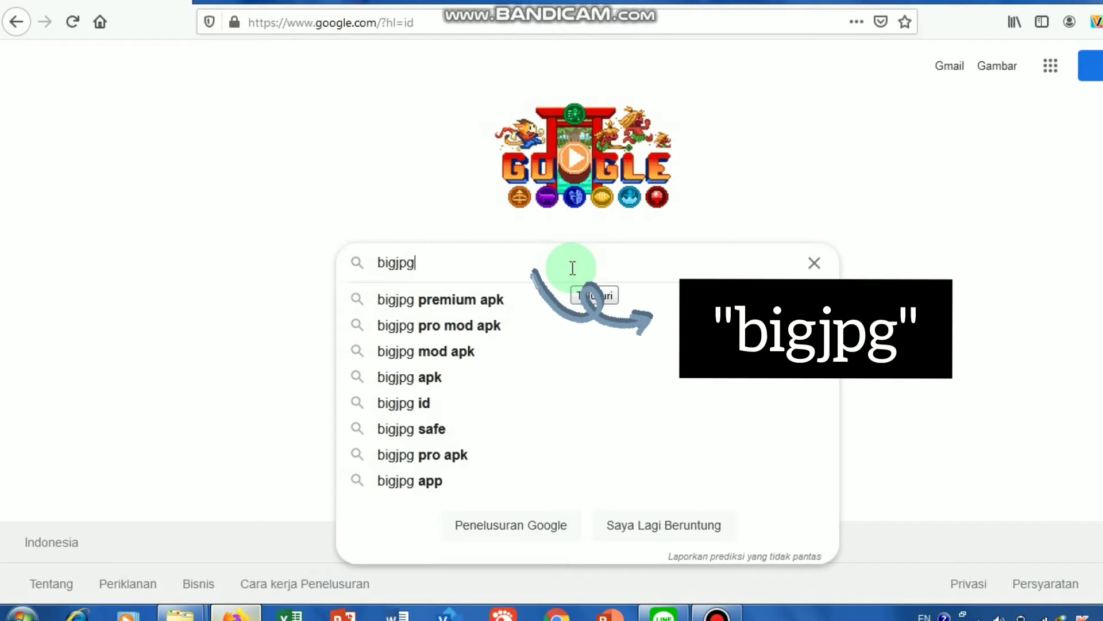
{"action": "key", "text": "Return"}
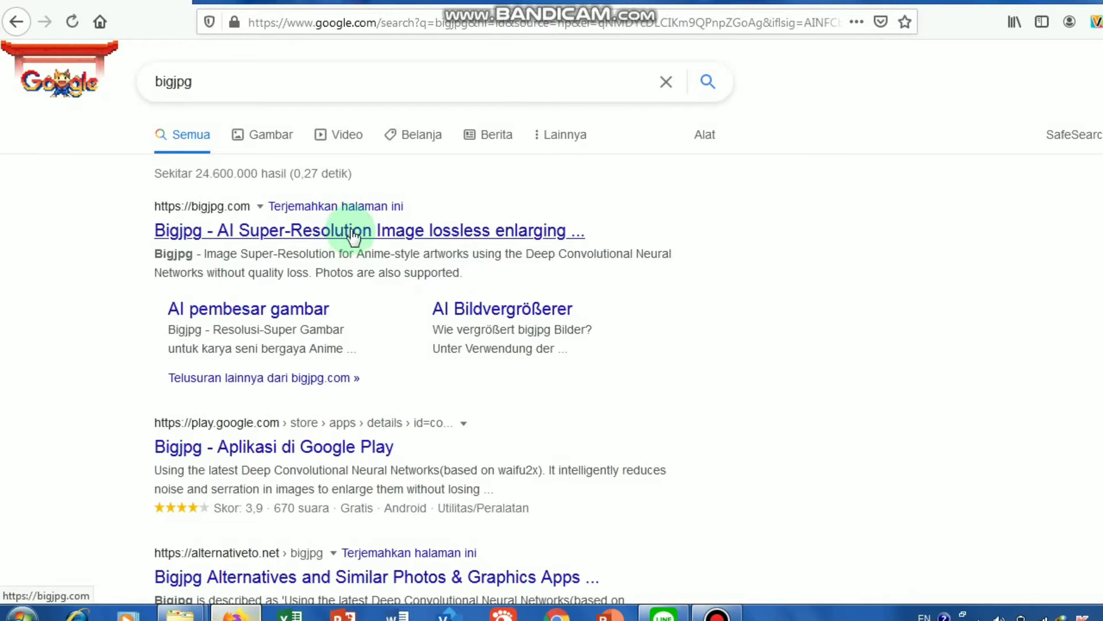
{"action": "left_click", "coordinate": [498, 235]}
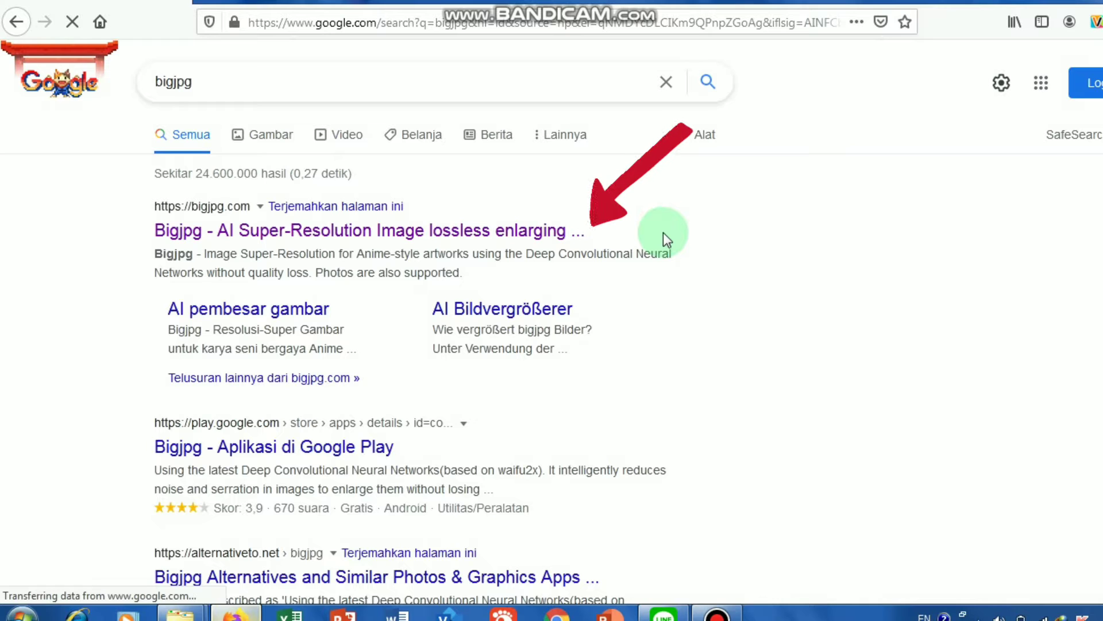
{"action": "left_click", "coordinate": [562, 236]}
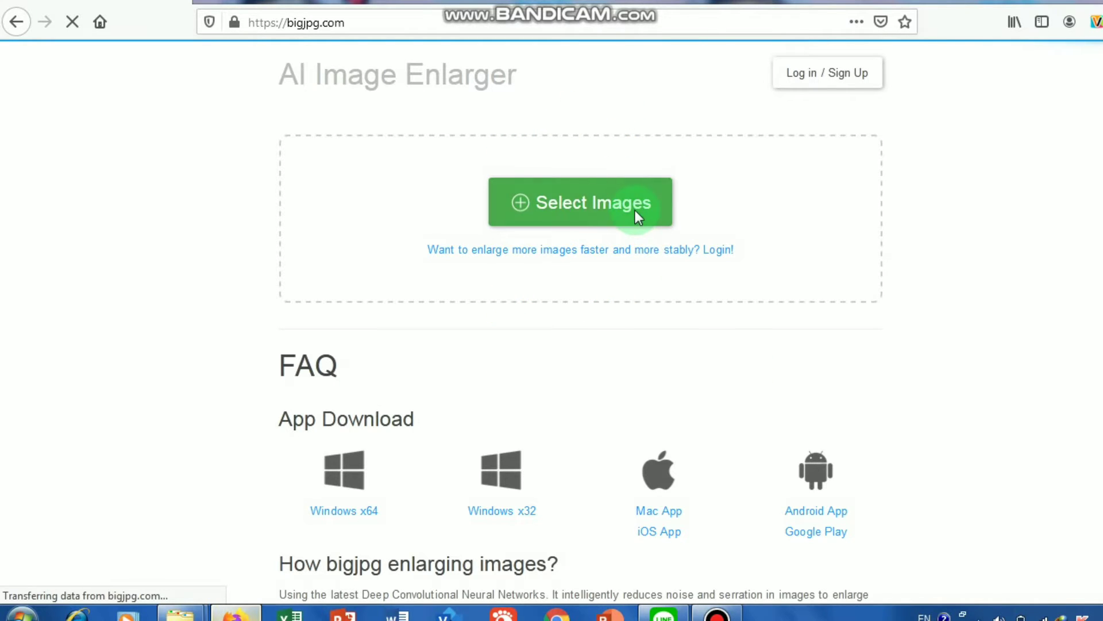
Start selecting an image to enlarge and pick kp.jpg in the Downloads folder.
{"action": "left_click", "coordinate": [635, 209]}
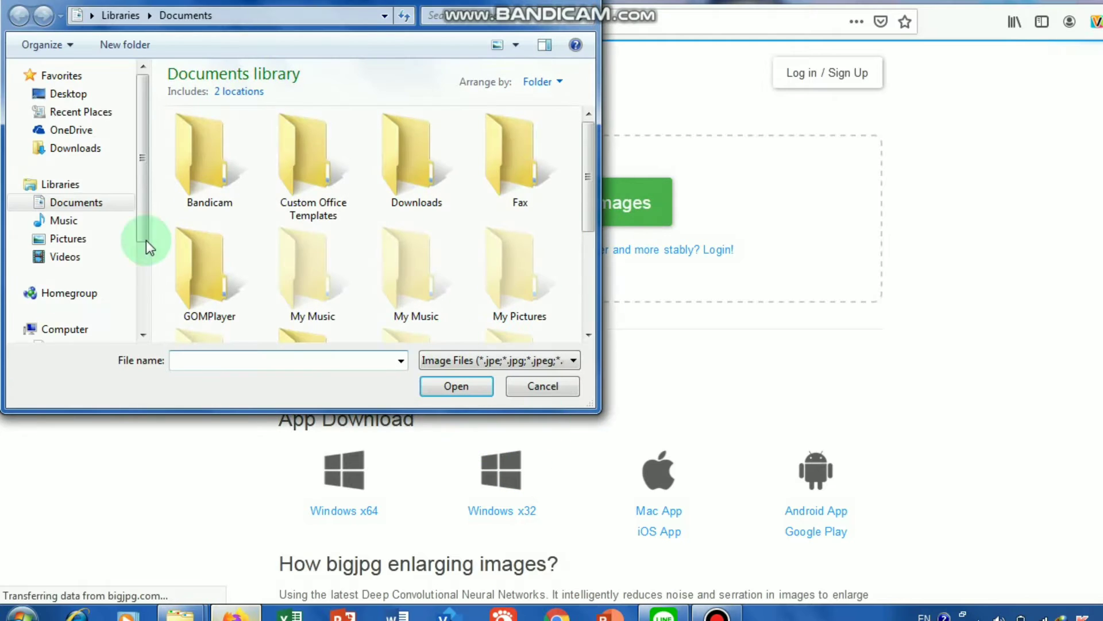
{"action": "left_click", "coordinate": [91, 151]}
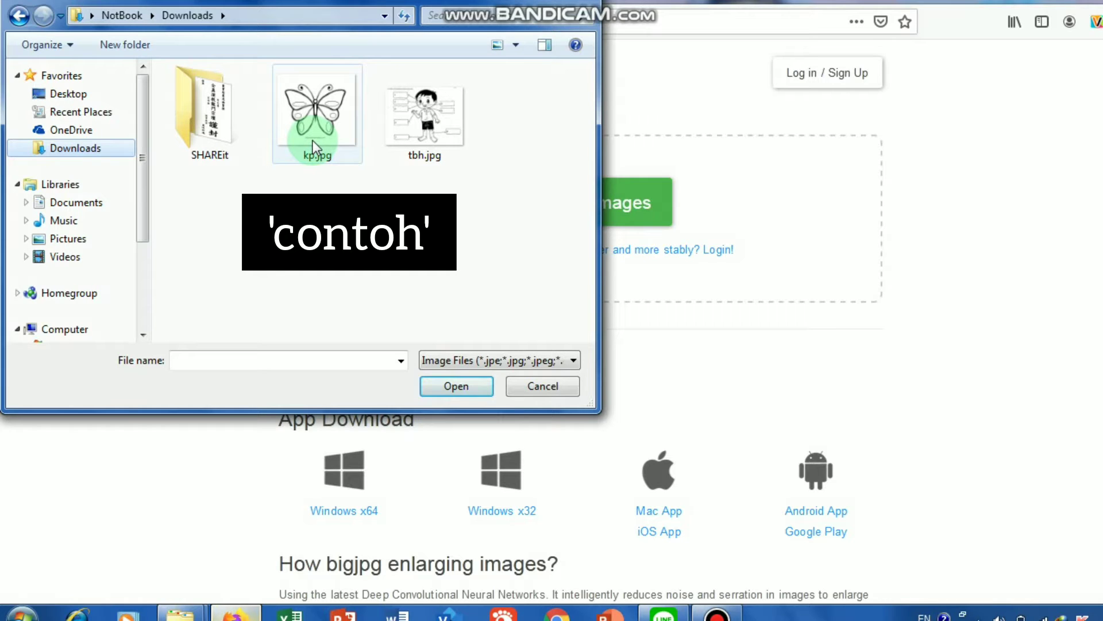
{"action": "left_click", "coordinate": [316, 147]}
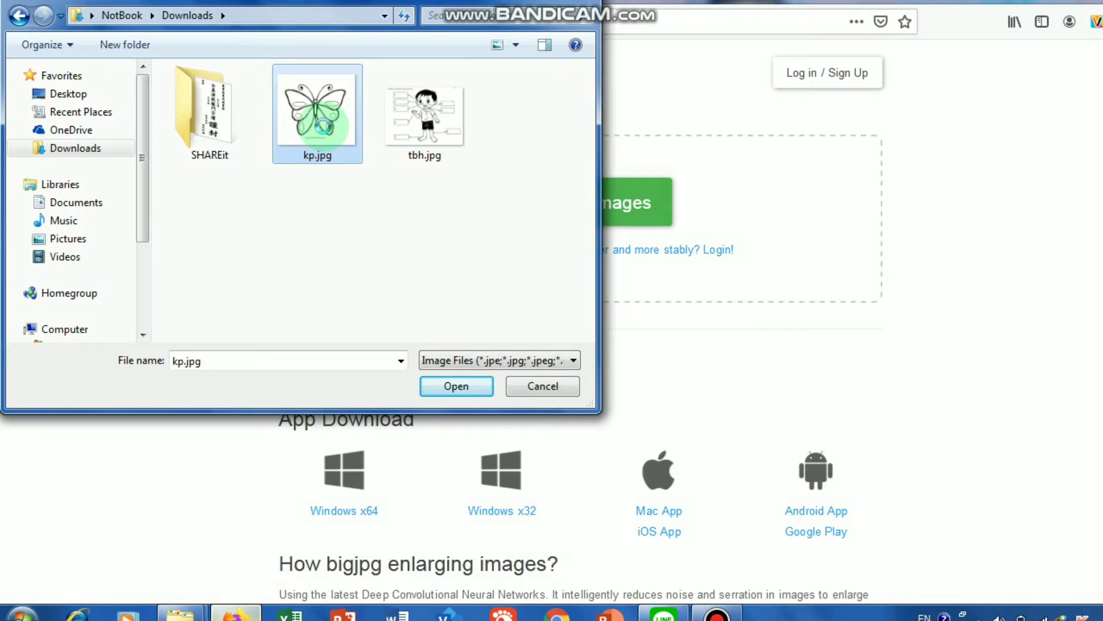
Check the file size of kp.jpg in its properties before uploading it.
{"action": "right_click", "coordinate": [323, 126]}
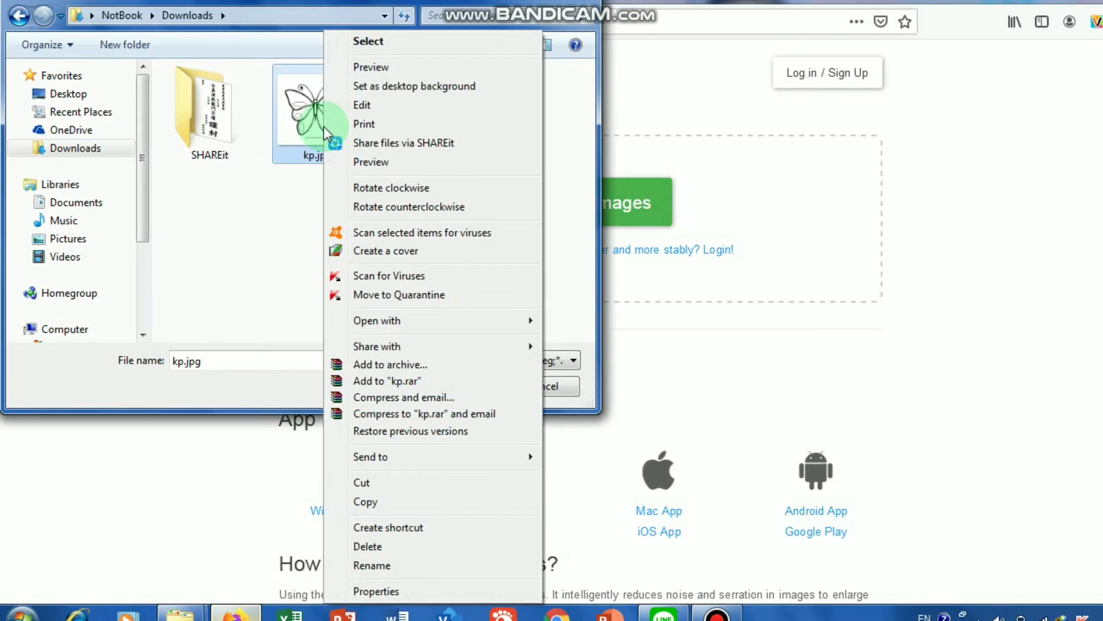
{"action": "left_click", "coordinate": [405, 592]}
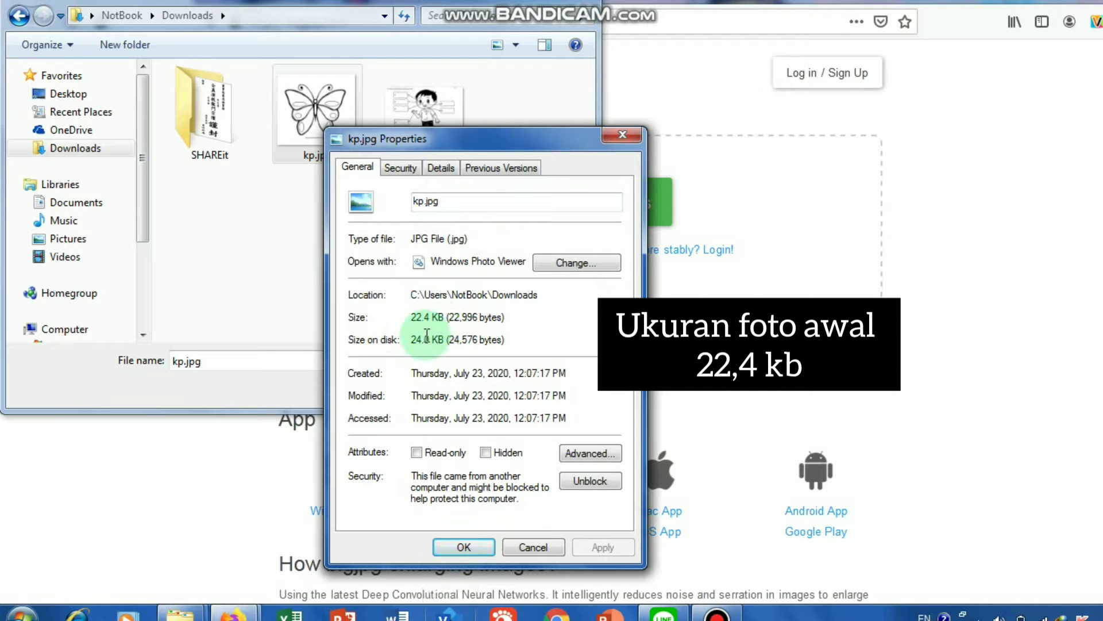
{"action": "left_click", "coordinate": [463, 547]}
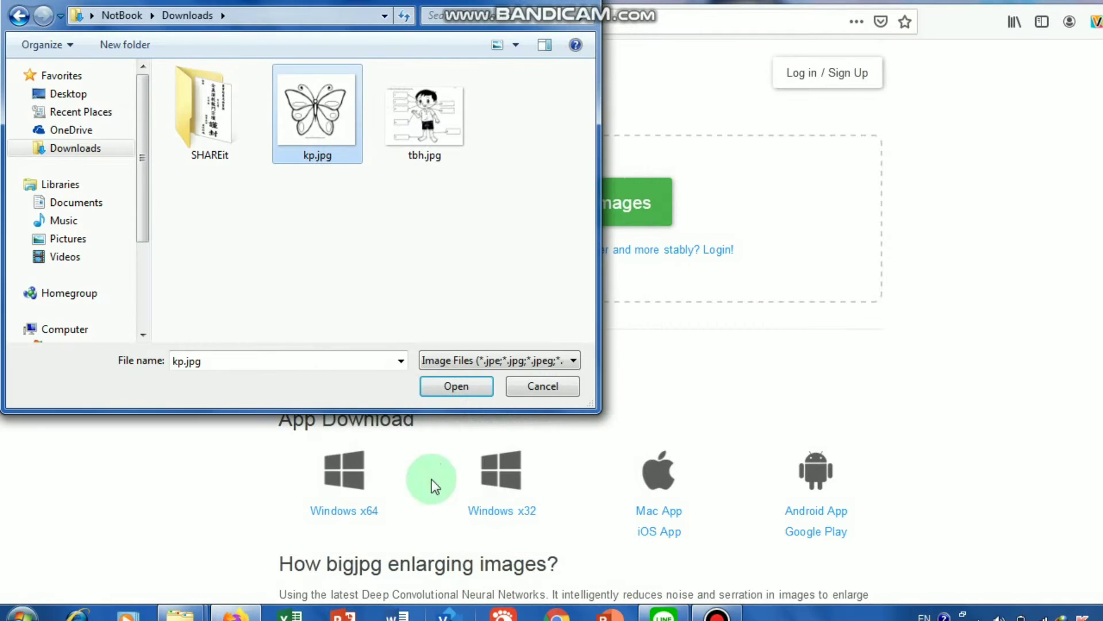
Load kp.jpg and start enlarging it with image type Photo, 2x upscaling and no noise reduction.
{"action": "left_click", "coordinate": [468, 390]}
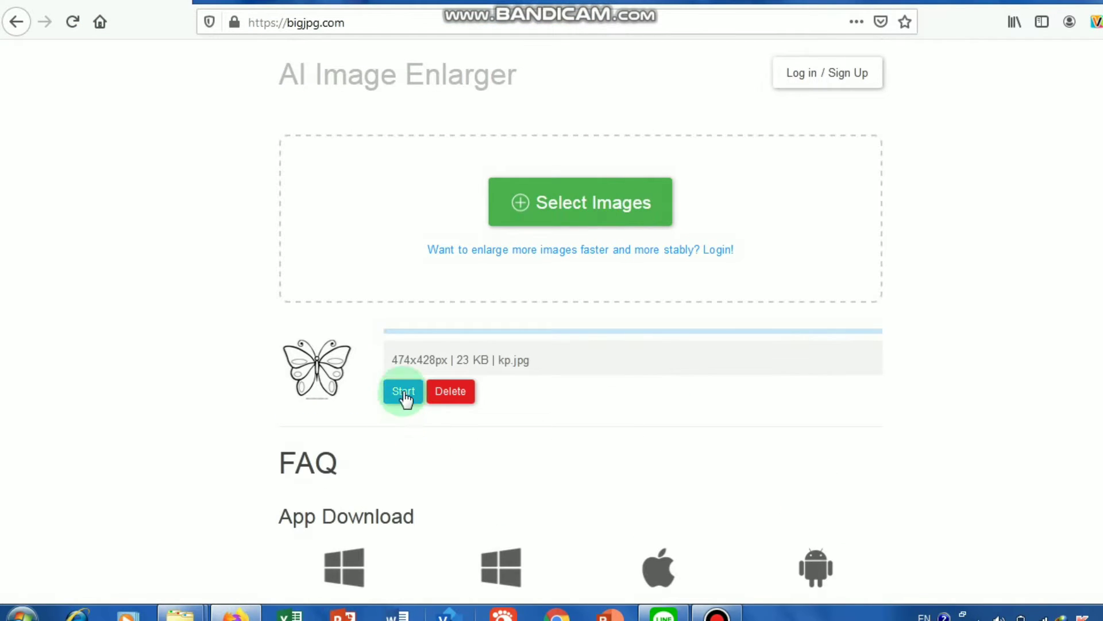
{"action": "left_click", "coordinate": [403, 393]}
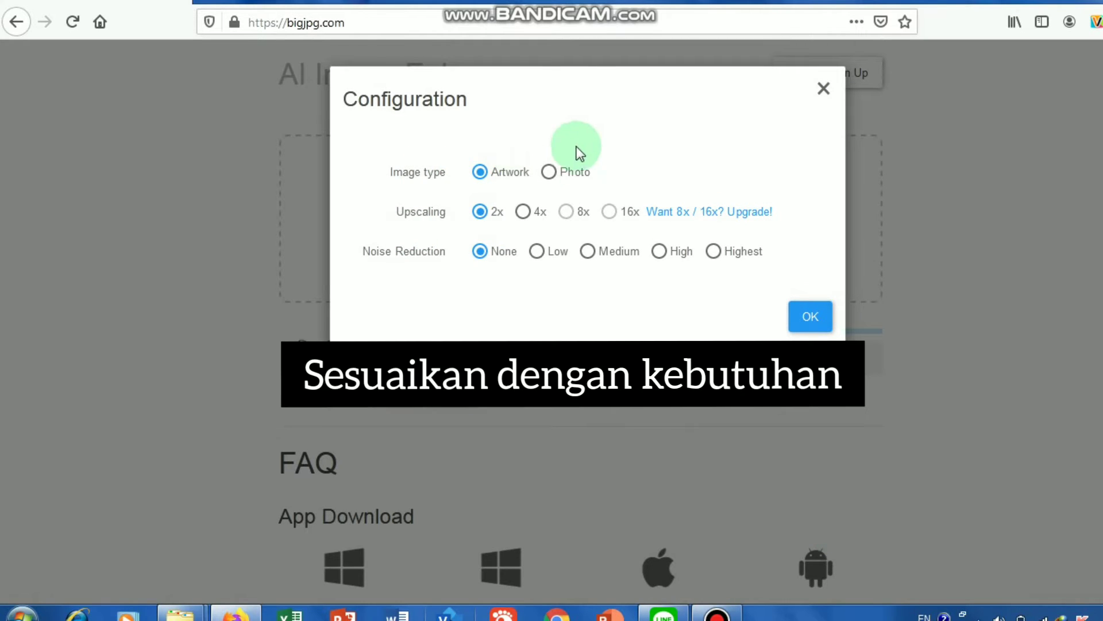
{"action": "left_click", "coordinate": [551, 174]}
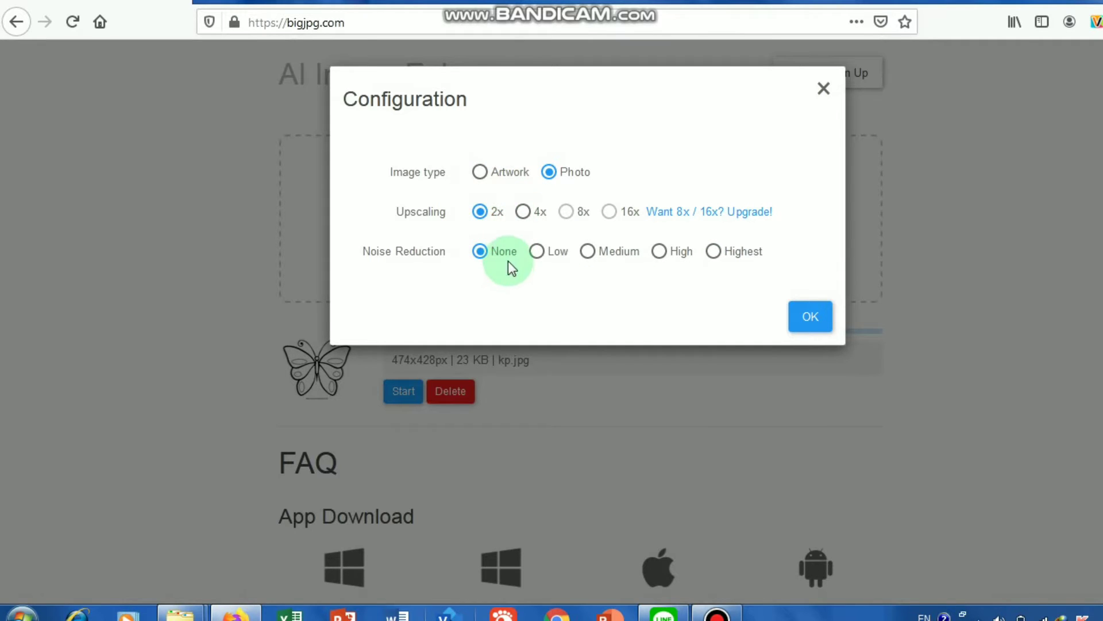
{"action": "left_click", "coordinate": [812, 320]}
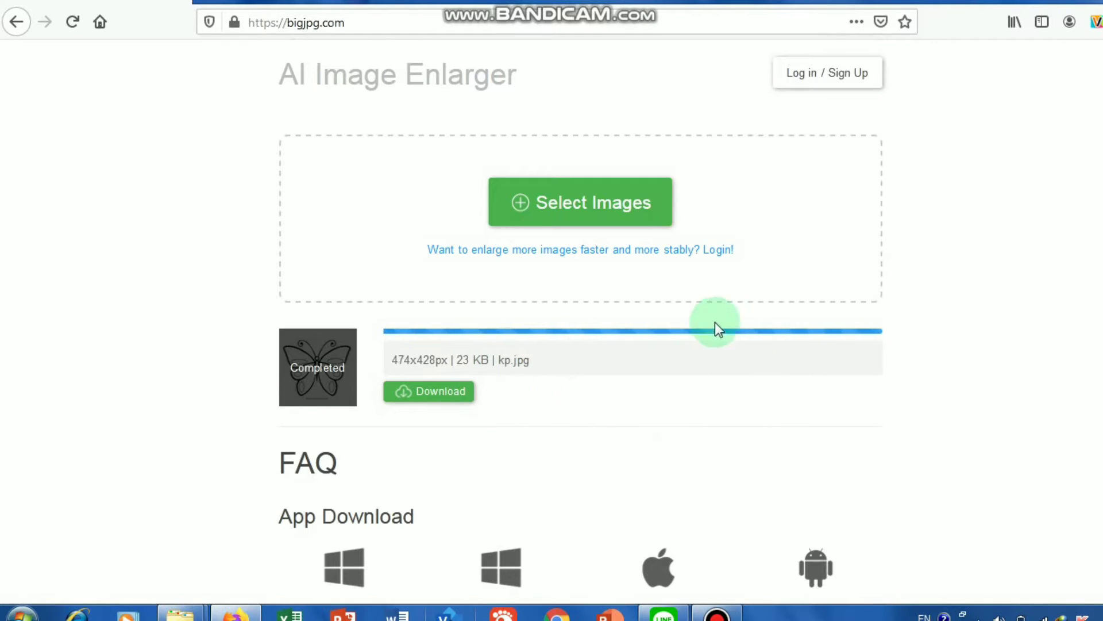
Download the enlarged kp.jpg and save the file to the computer.
{"action": "left_click", "coordinate": [436, 397]}
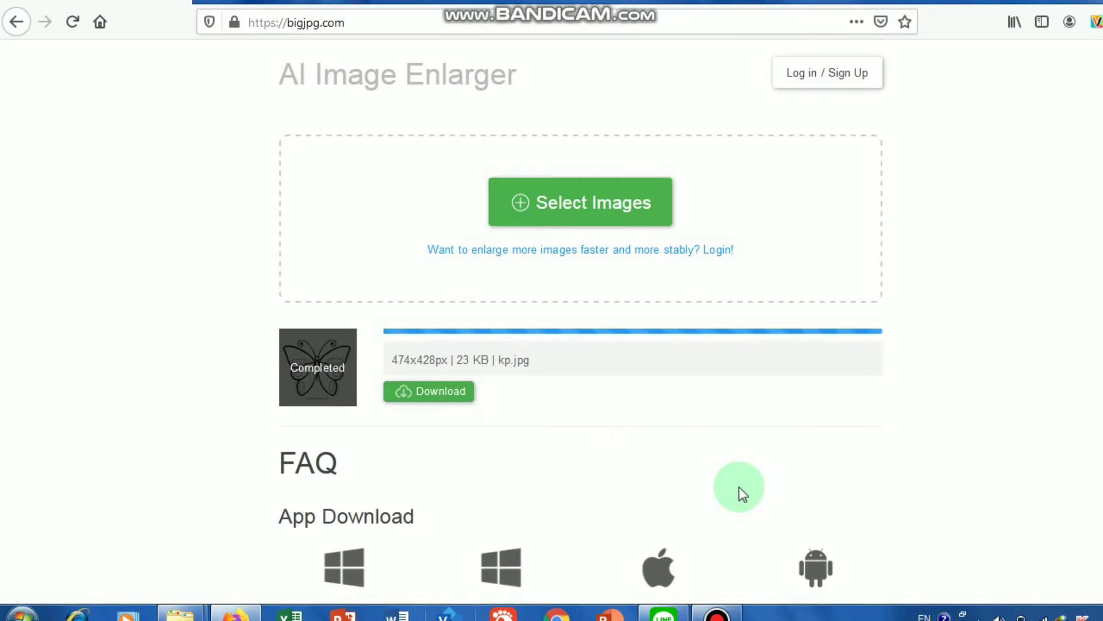
{"action": "left_click", "coordinate": [448, 400]}
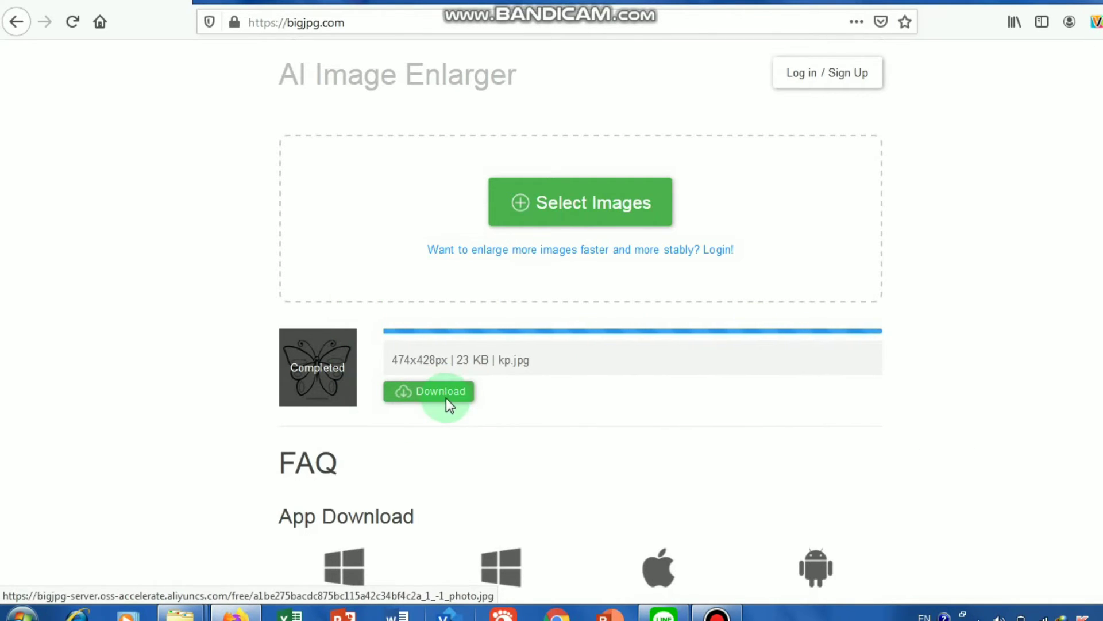
{"action": "left_click", "coordinate": [404, 413]}
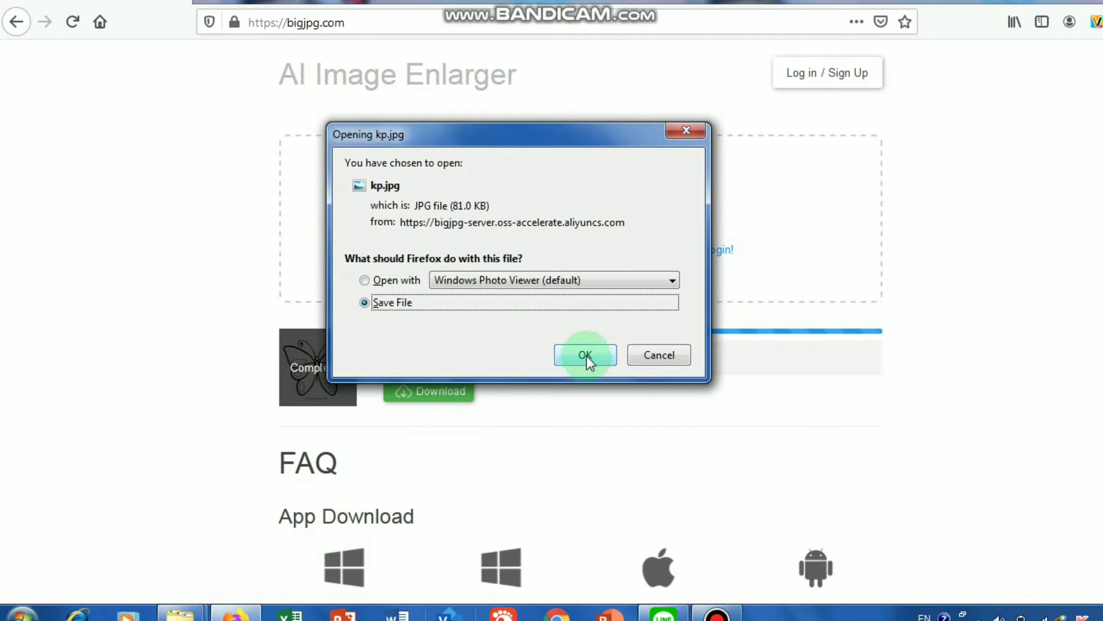
{"action": "left_click", "coordinate": [586, 355]}
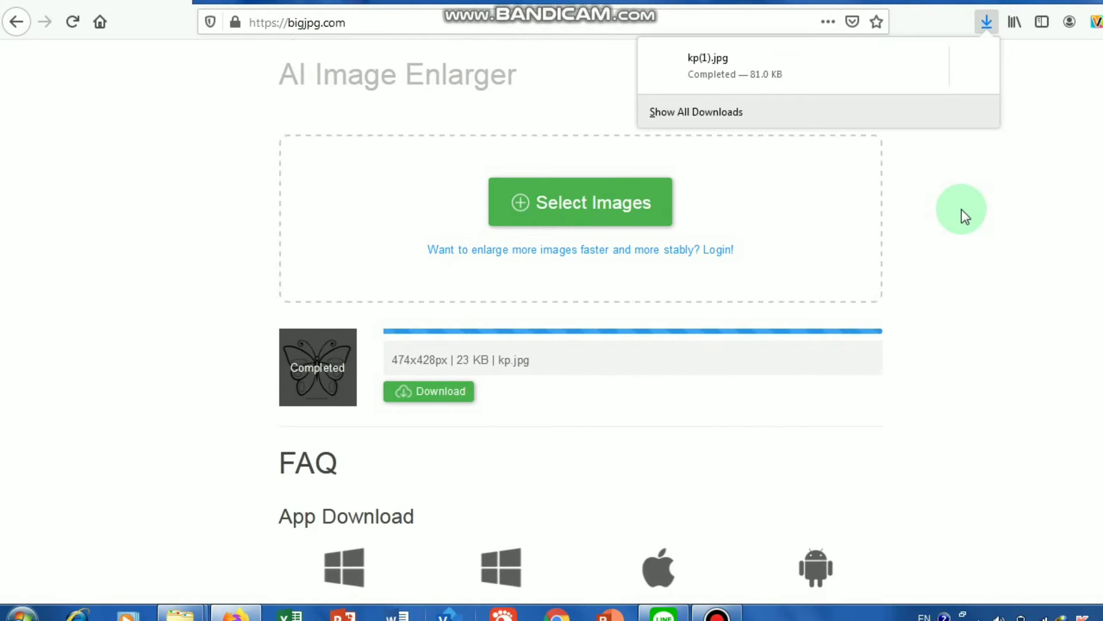
Show the downloaded image in its folder and check the file size of the original kp.jpg in its properties.
{"action": "left_click", "coordinate": [974, 68]}
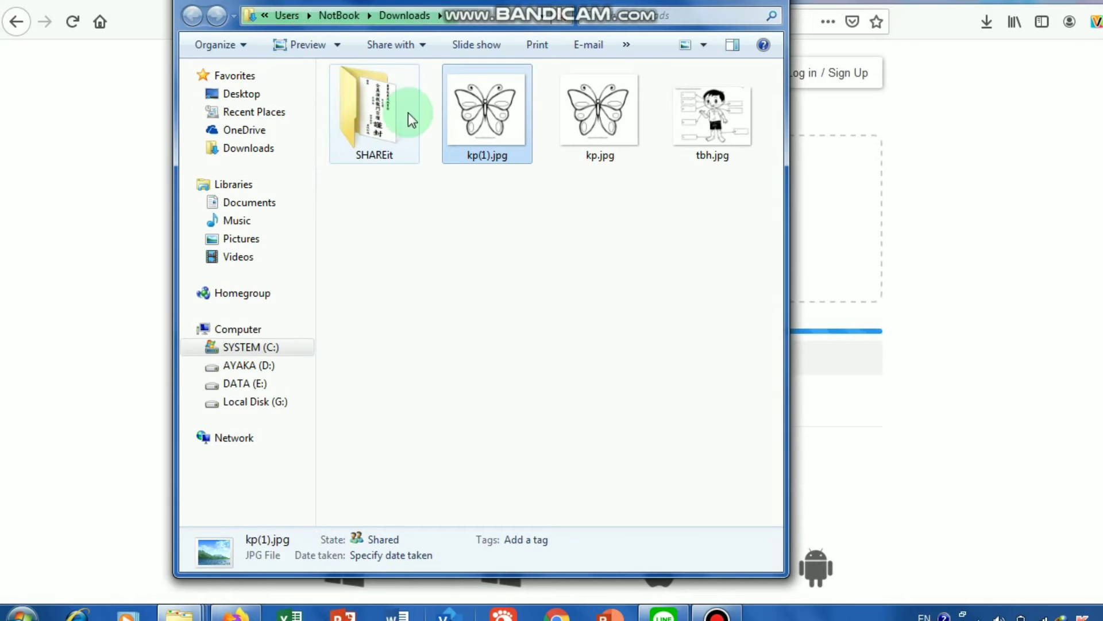
{"action": "left_click", "coordinate": [610, 141]}
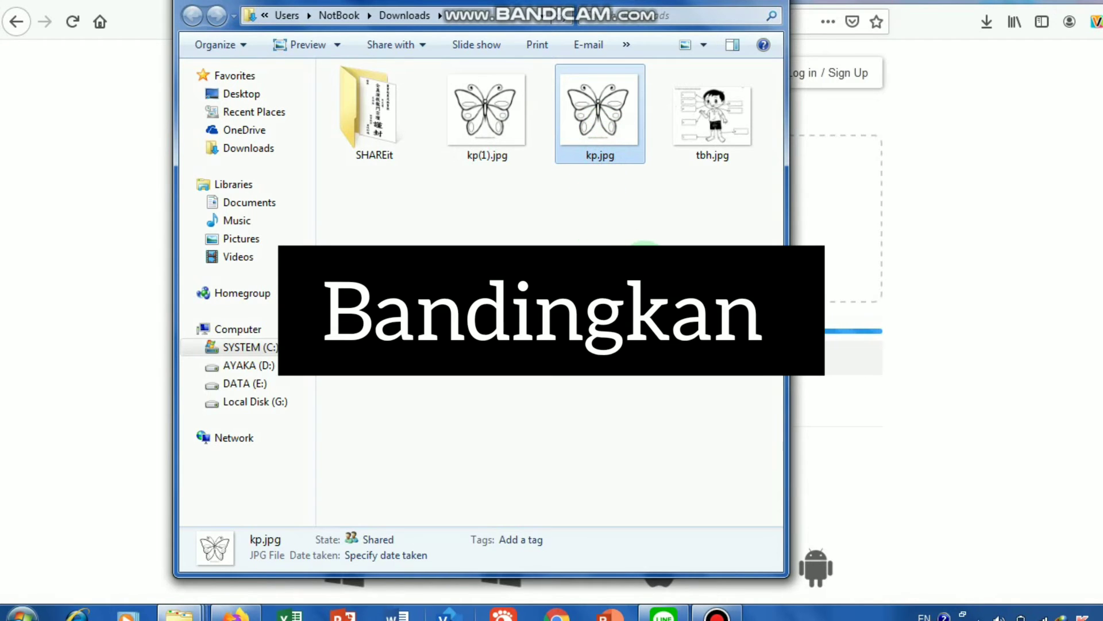
{"action": "double_click", "coordinate": [607, 132]}
{"action": "right_click", "coordinate": [606, 132]}
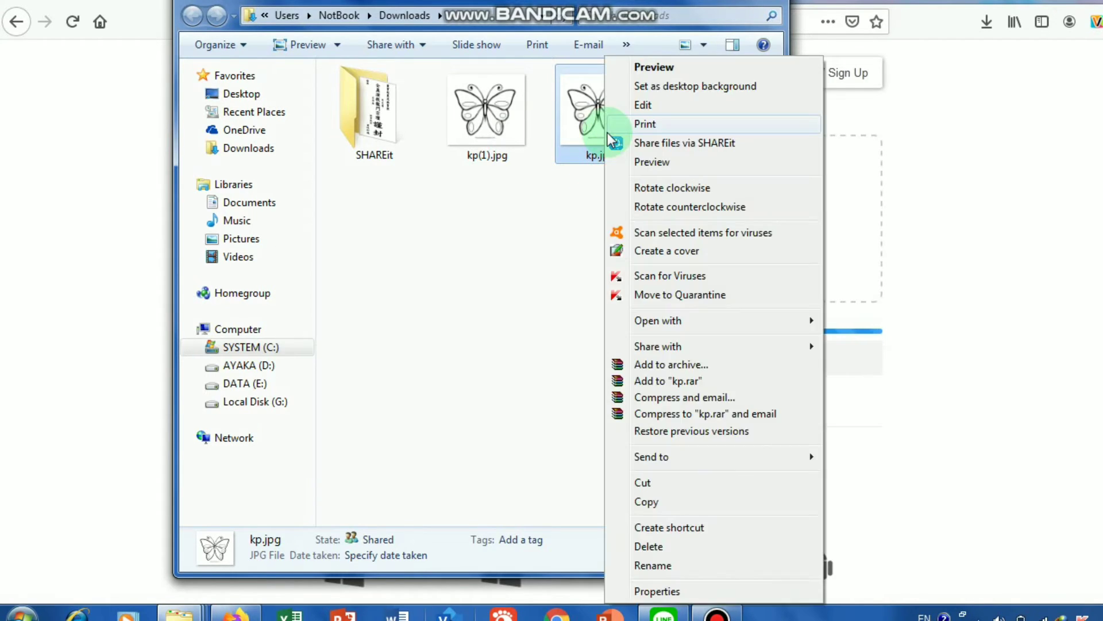
{"action": "left_click", "coordinate": [657, 592]}
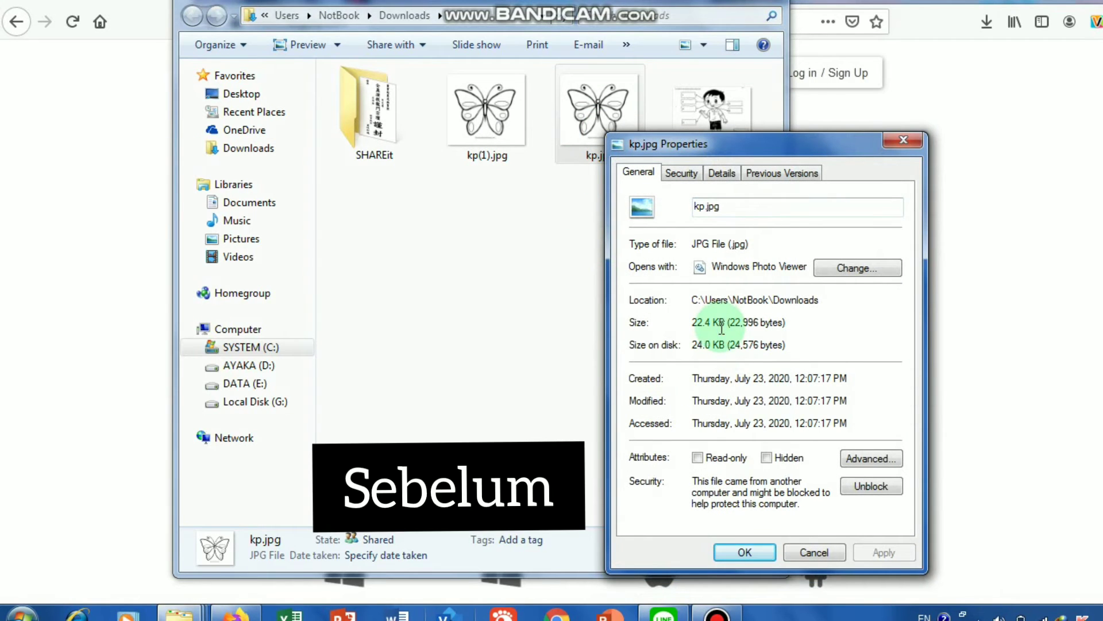
{"action": "left_click", "coordinate": [903, 140]}
Check the file size of the enlarged kp(1).jpg in its properties for comparison with the original.
{"action": "left_click", "coordinate": [489, 138]}
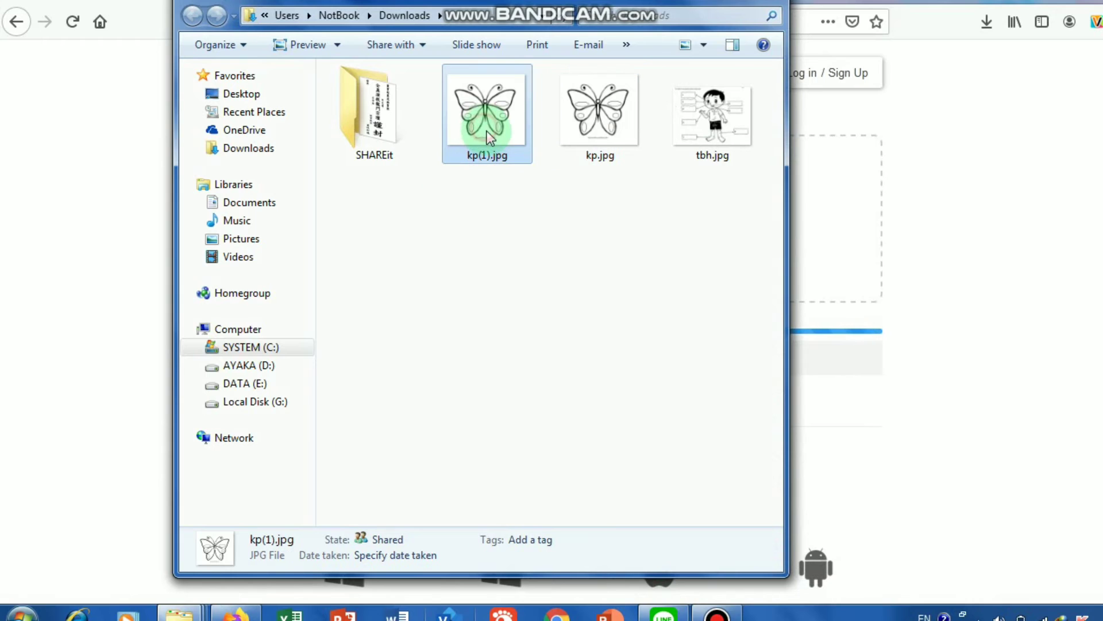
{"action": "right_click", "coordinate": [495, 136]}
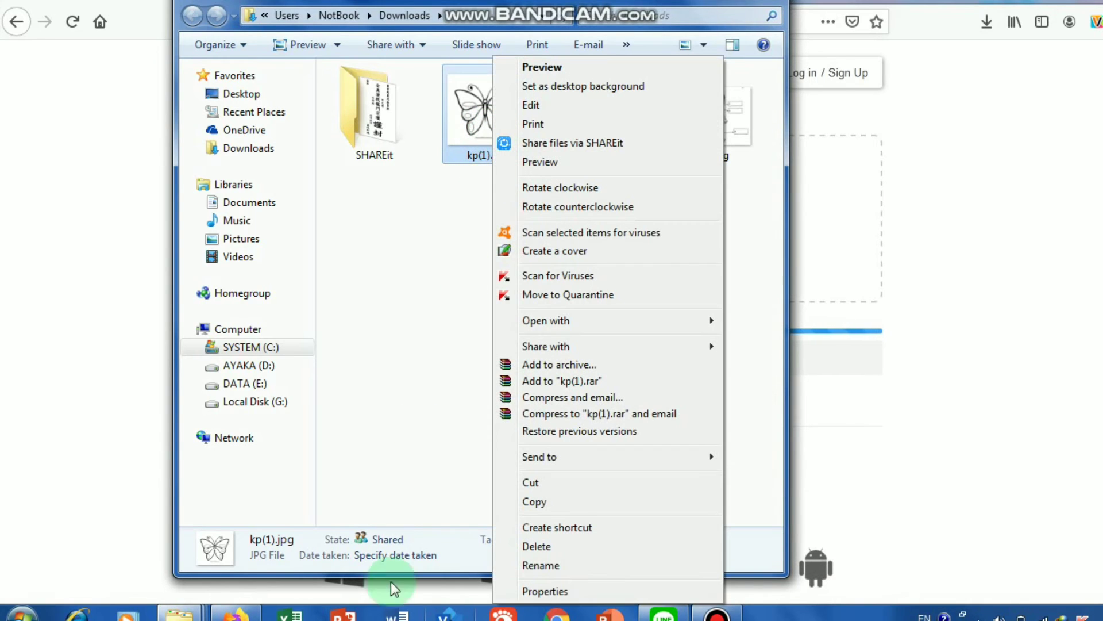
{"action": "left_click", "coordinate": [572, 592]}
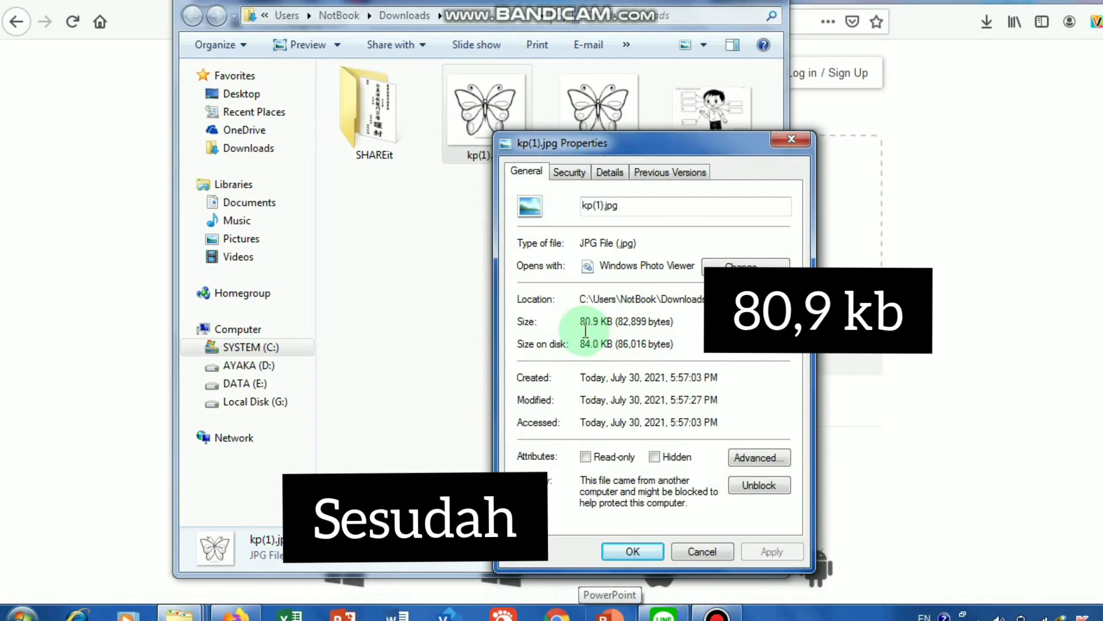
{"action": "left_click", "coordinate": [632, 553]}
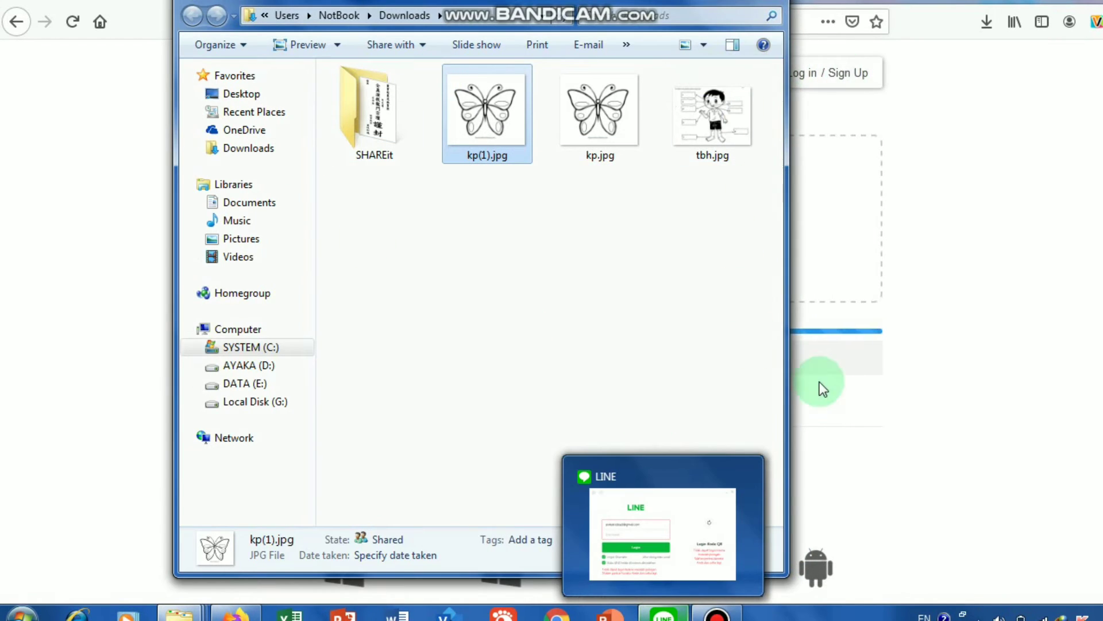
{"action": "left_click", "coordinate": [709, 374]}
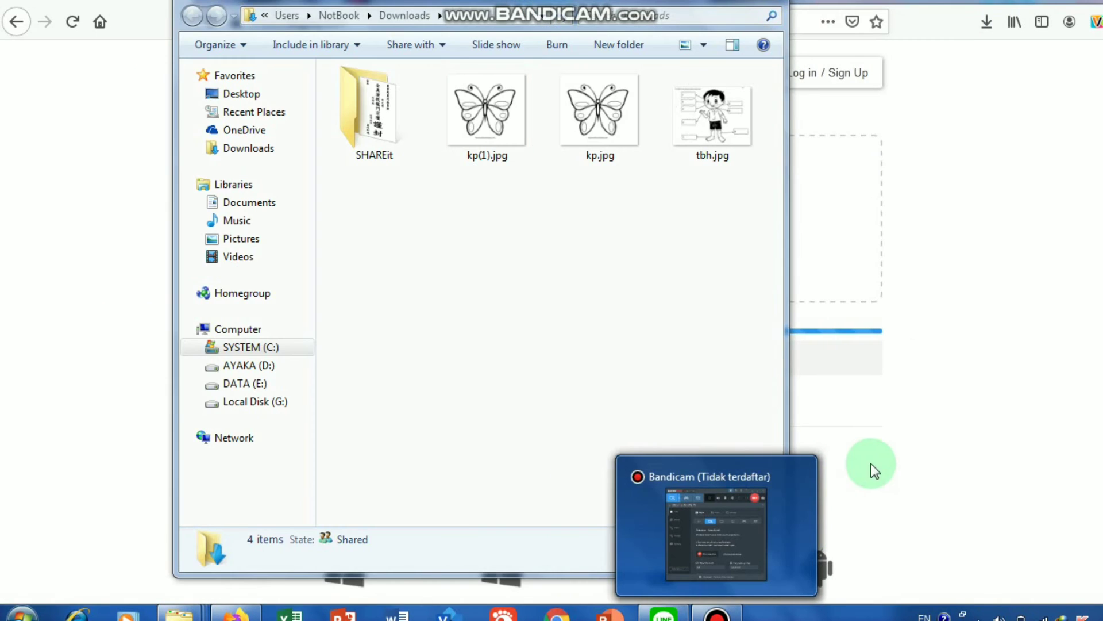
Return to the Bigjpg page and add kp.jpg from Downloads again as a second image to enlarge.
{"action": "mouse_move", "coordinate": [816, 482]}
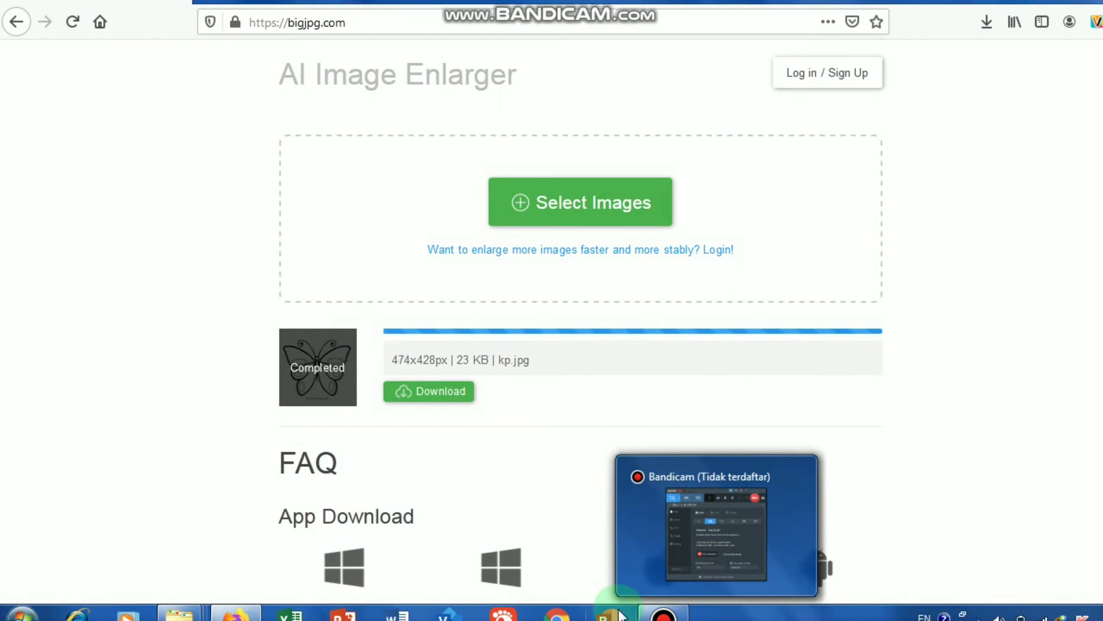
{"action": "left_click", "coordinate": [463, 394]}
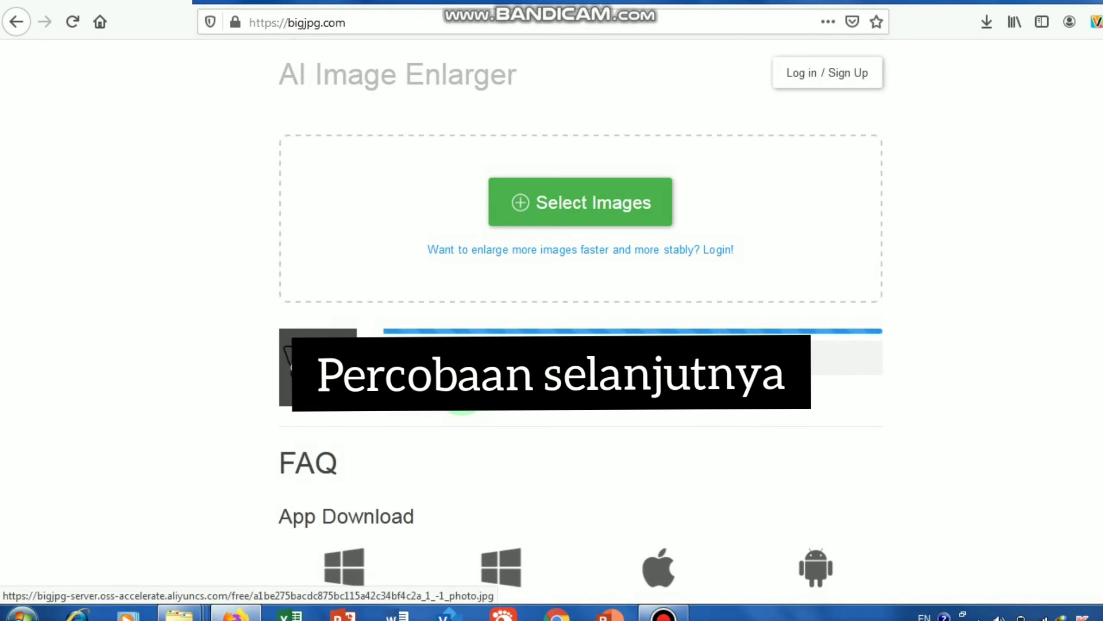
{"action": "left_click", "coordinate": [589, 211]}
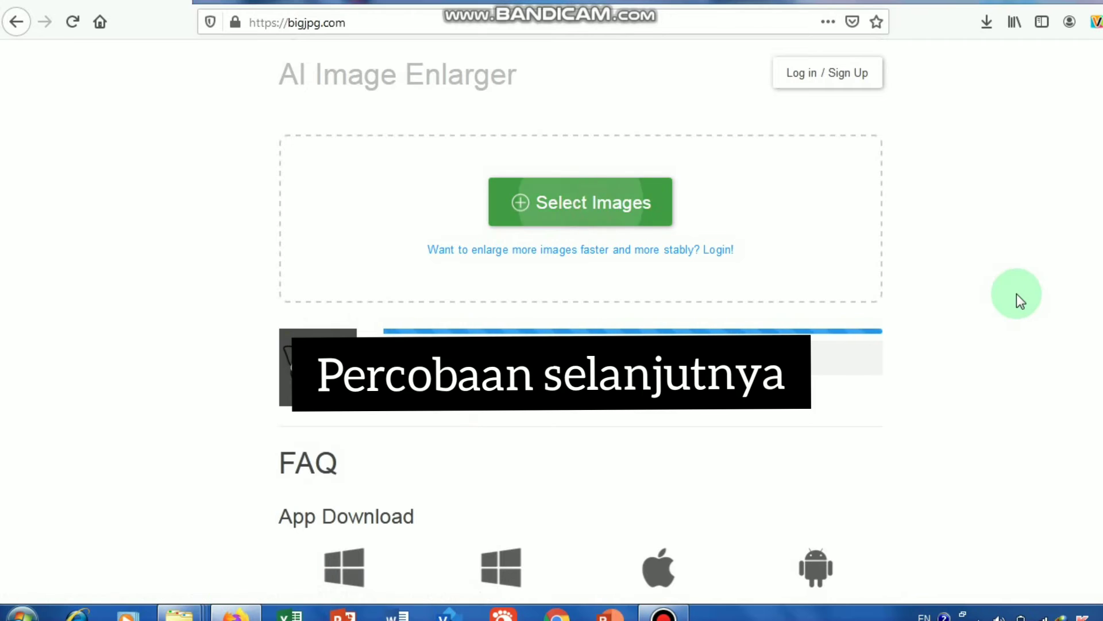
{"action": "left_click", "coordinate": [400, 115]}
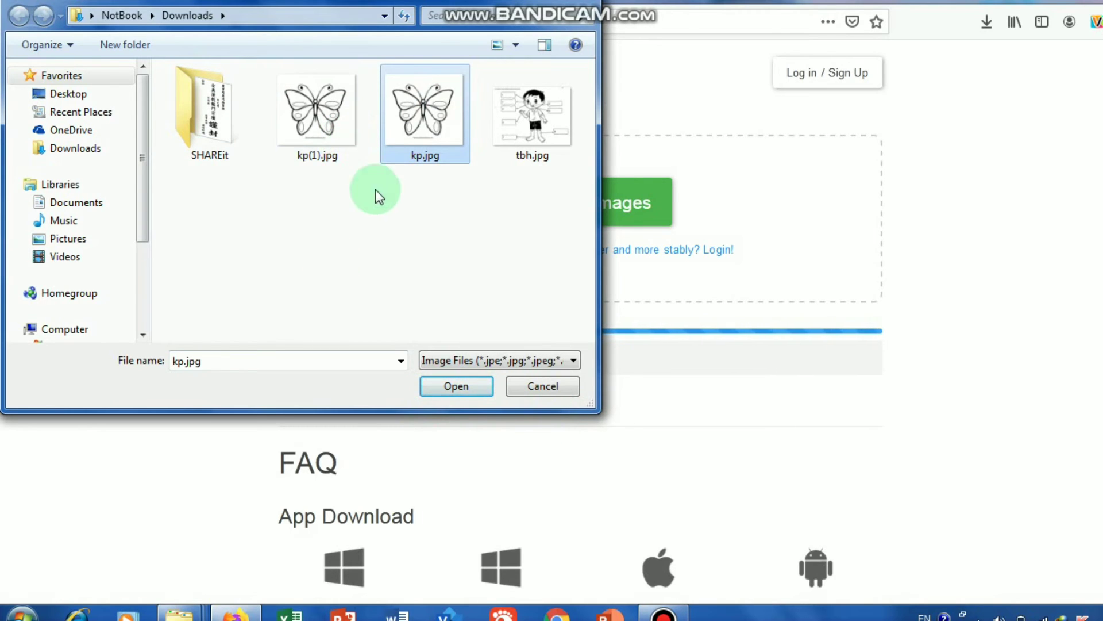
{"action": "left_click", "coordinate": [465, 395]}
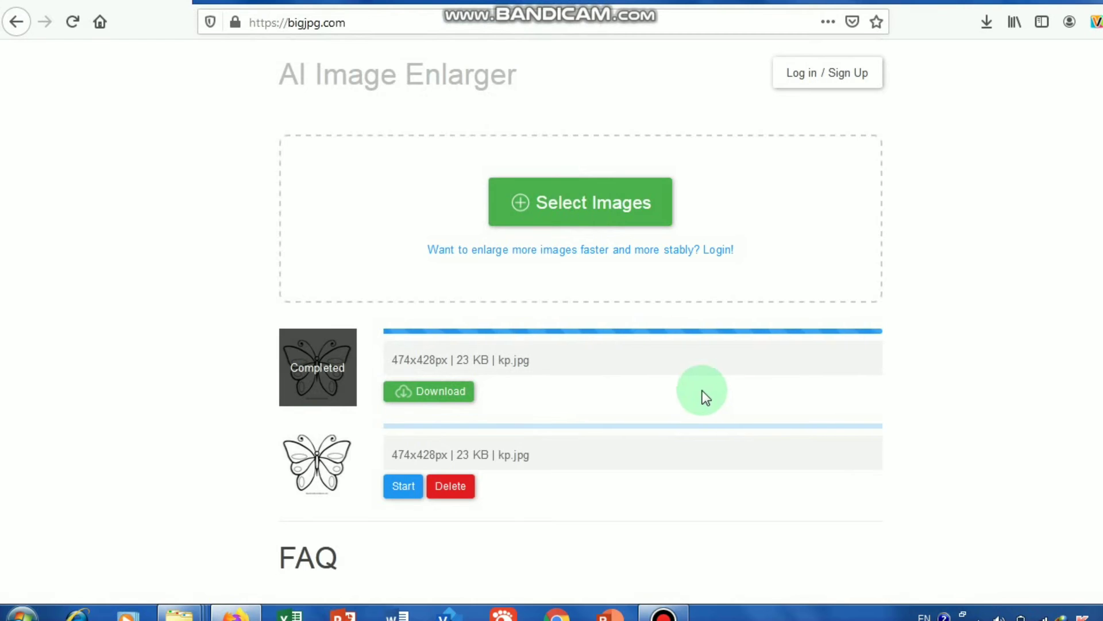
Start enlarging the second kp.jpg with the upscaling set to 4x, keeping the Photo image type and no noise reduction.
{"action": "left_click", "coordinate": [402, 487]}
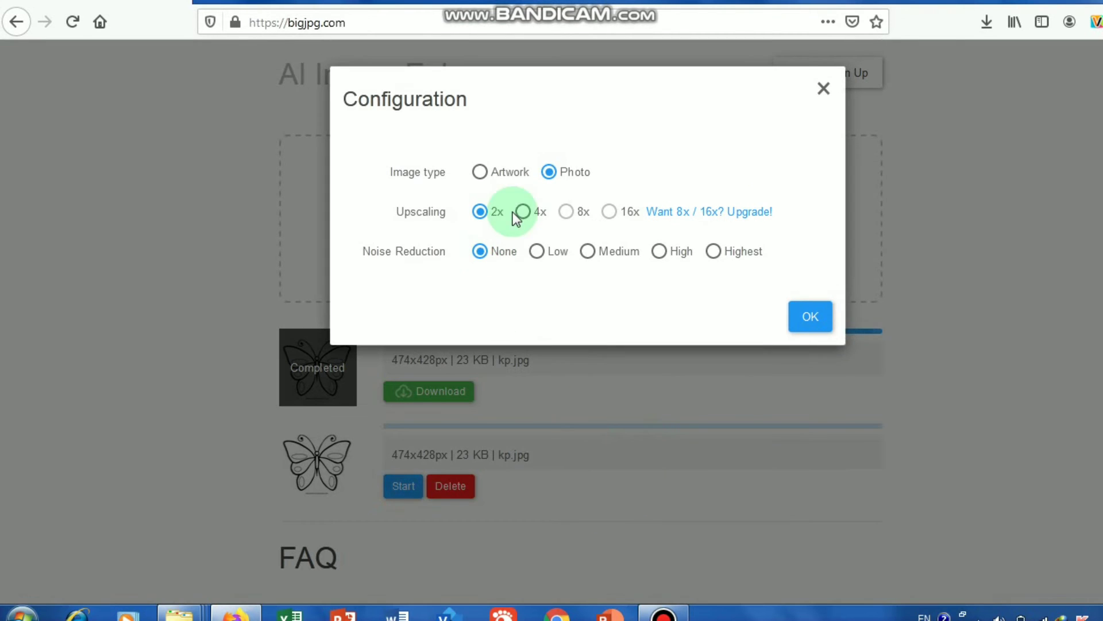
{"action": "left_click", "coordinate": [525, 216]}
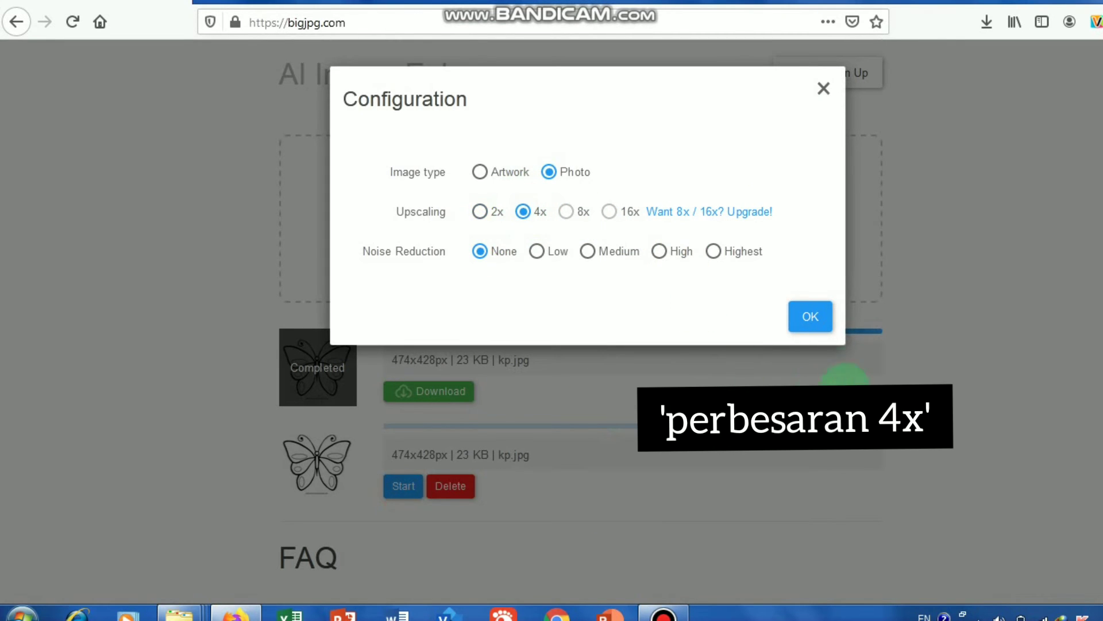
{"action": "left_click", "coordinate": [795, 322]}
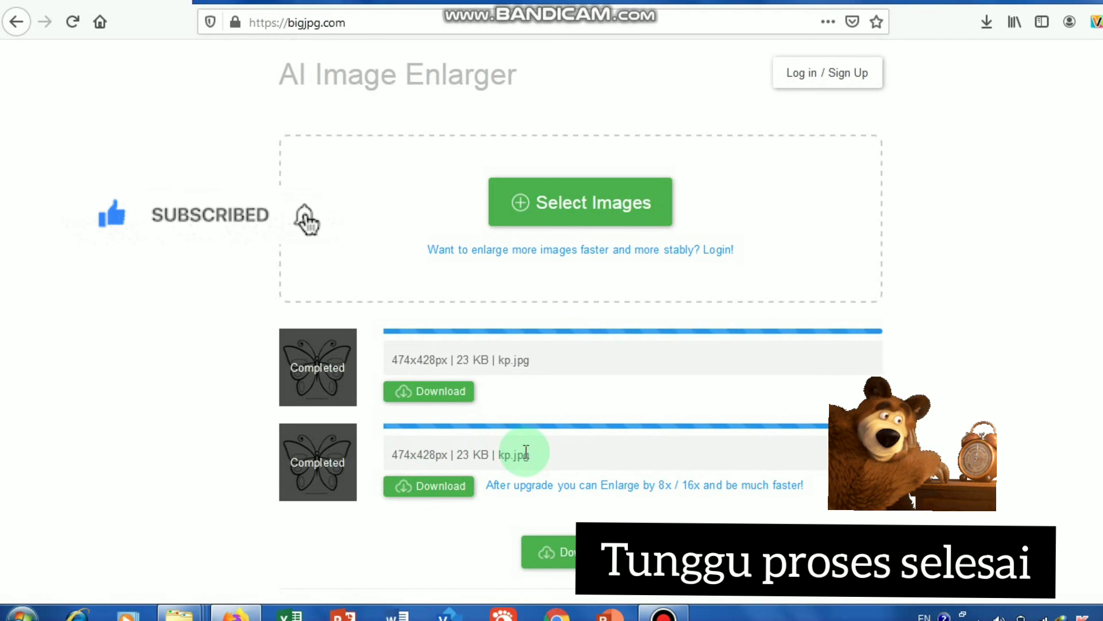
Download the 4x enlargement of kp.jpg, save the file to the computer and show it in its folder.
{"action": "left_click", "coordinate": [442, 486]}
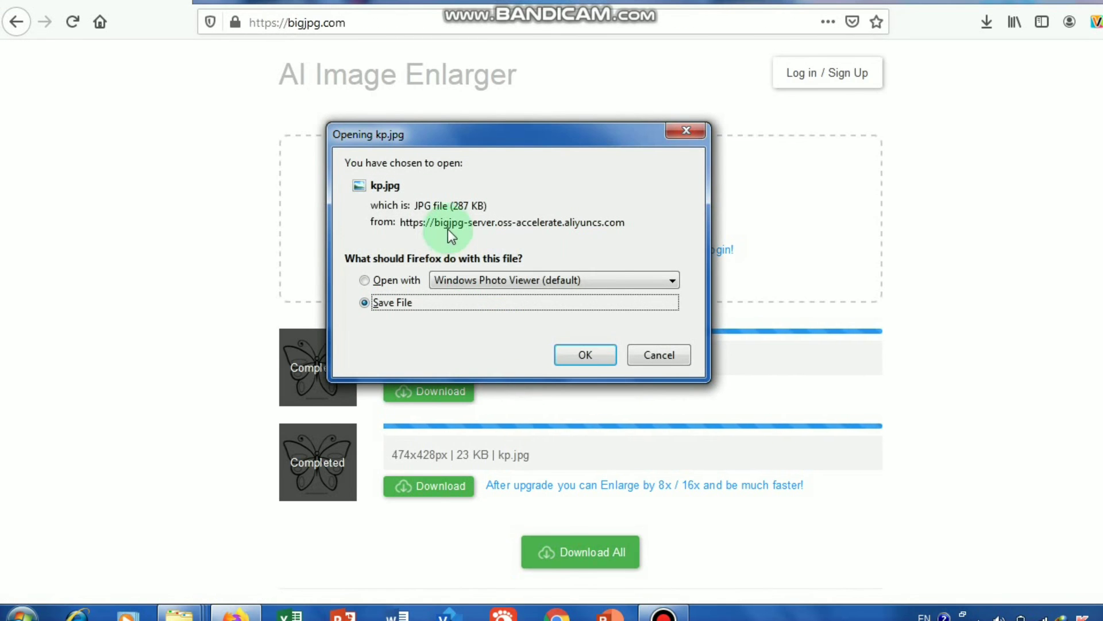
{"action": "left_click", "coordinate": [586, 354]}
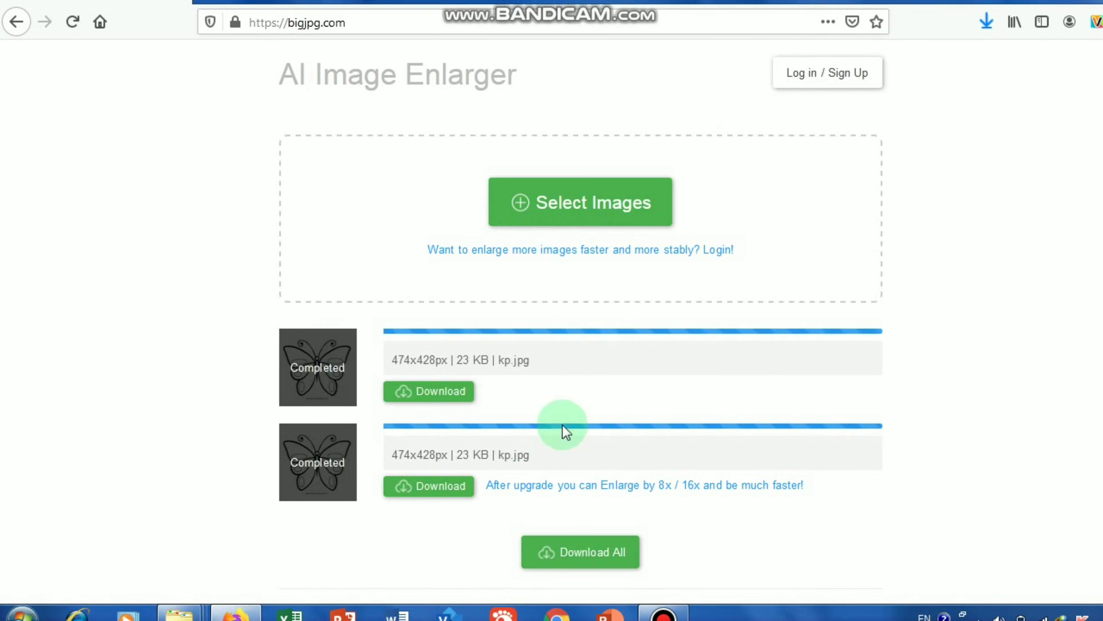
{"action": "left_click", "coordinate": [987, 24]}
{"action": "left_click", "coordinate": [980, 64]}
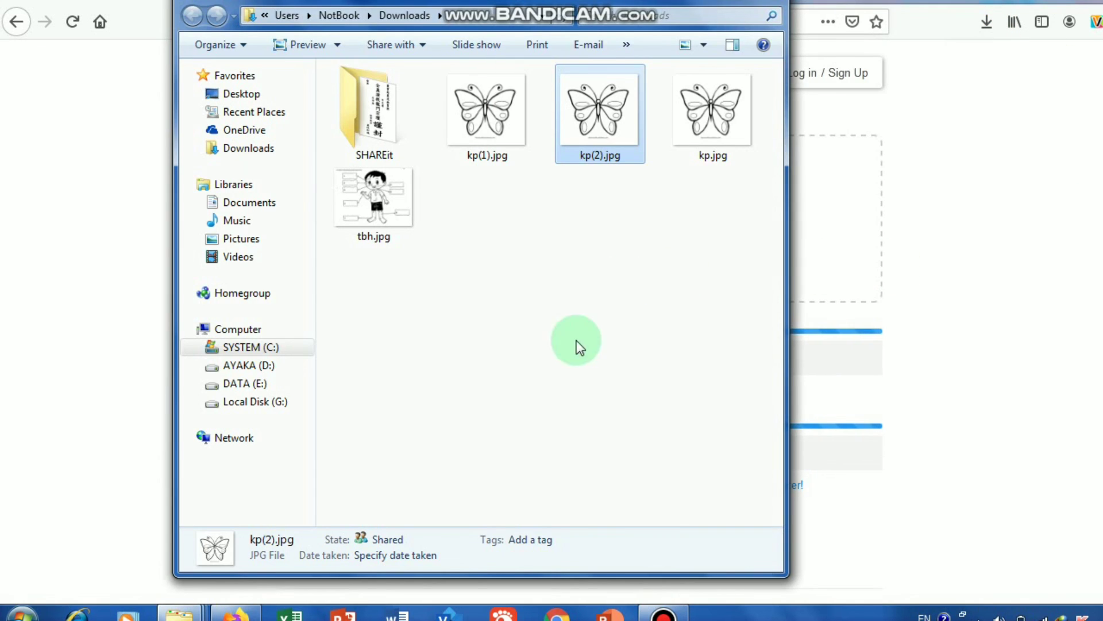
Check the file size of kp(2).jpg in its properties and close the Downloads folder window showing it.
{"action": "right_click", "coordinate": [604, 133]}
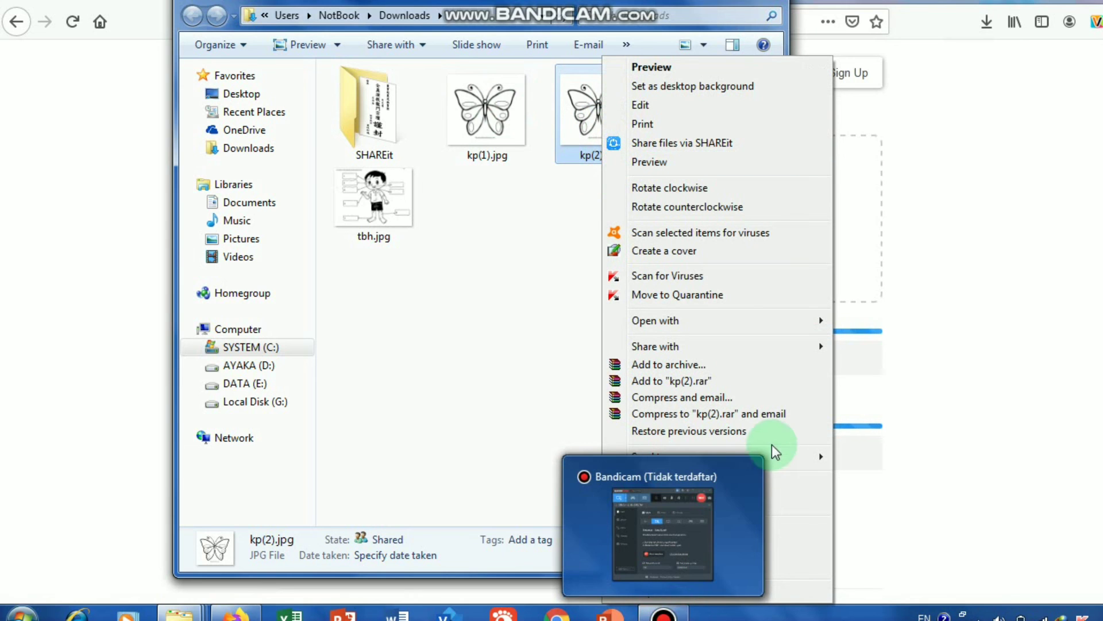
{"action": "left_click", "coordinate": [694, 590]}
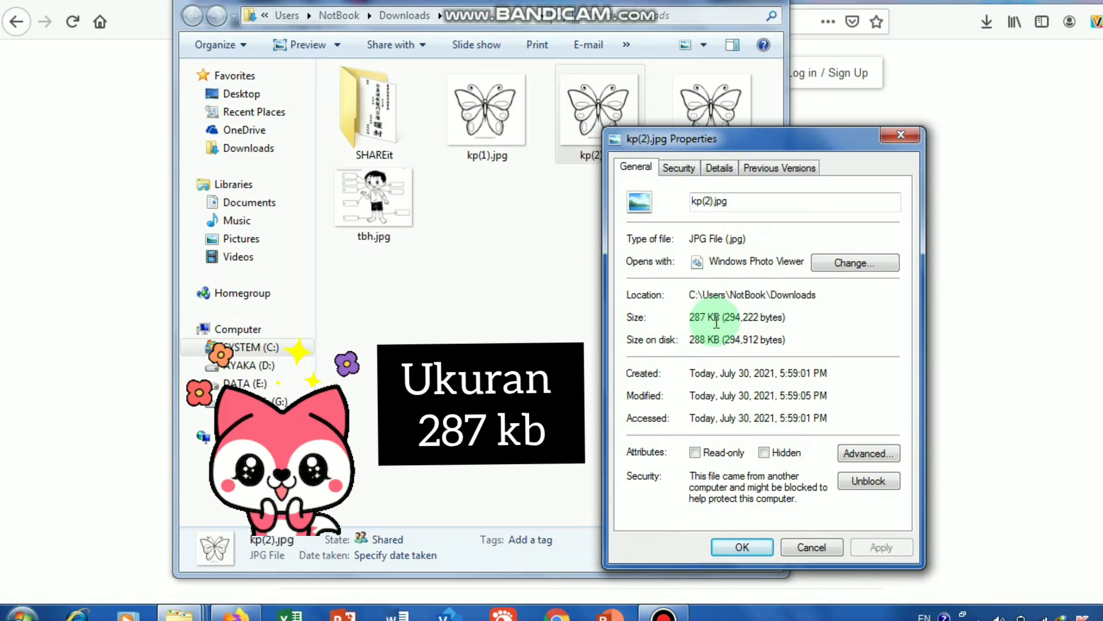
{"action": "left_click", "coordinate": [758, 551]}
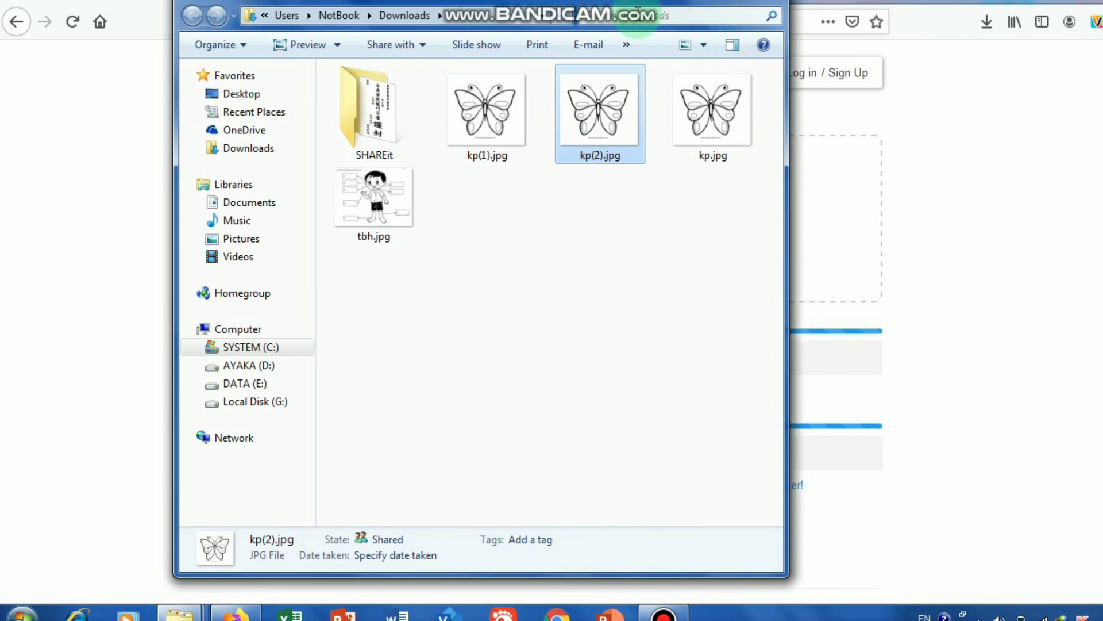
{"action": "mouse_move", "coordinate": [180, 614]}
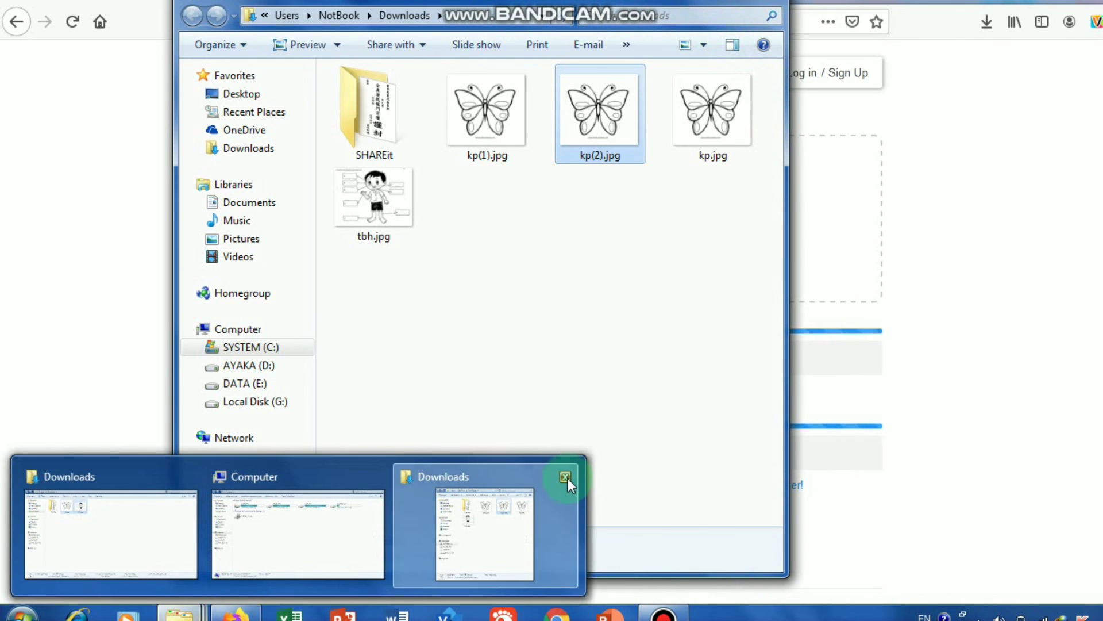
{"action": "left_click", "coordinate": [567, 485]}
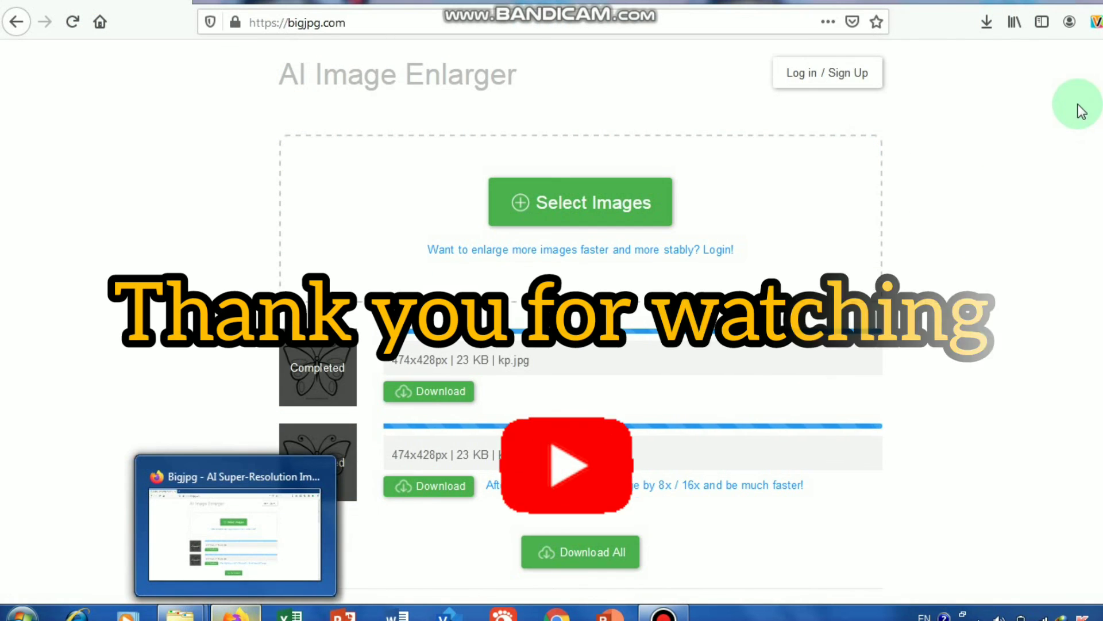